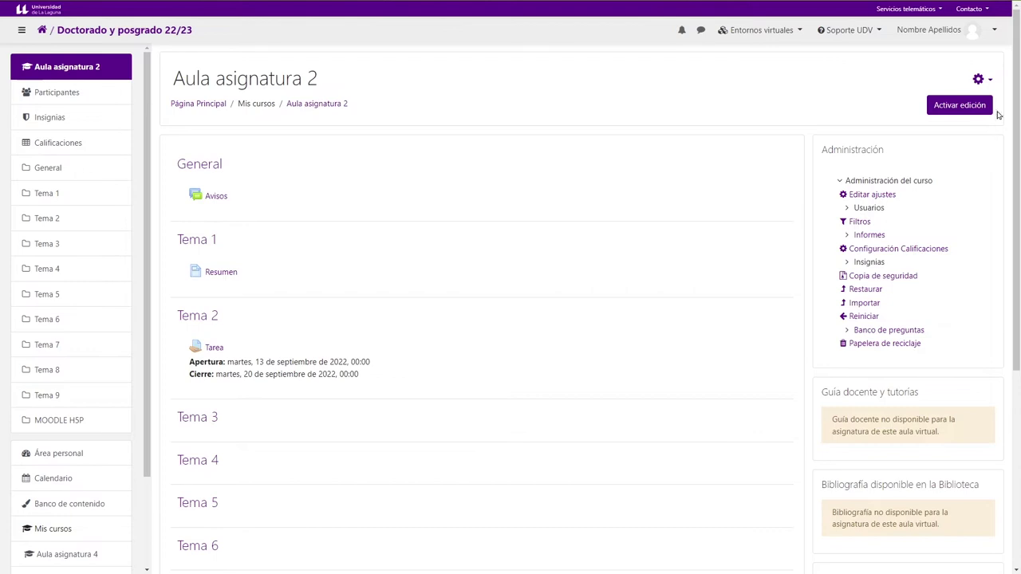
- Turn on course editing and rename the Tema 1 section as MÓDULO 1
left_click(959, 111)
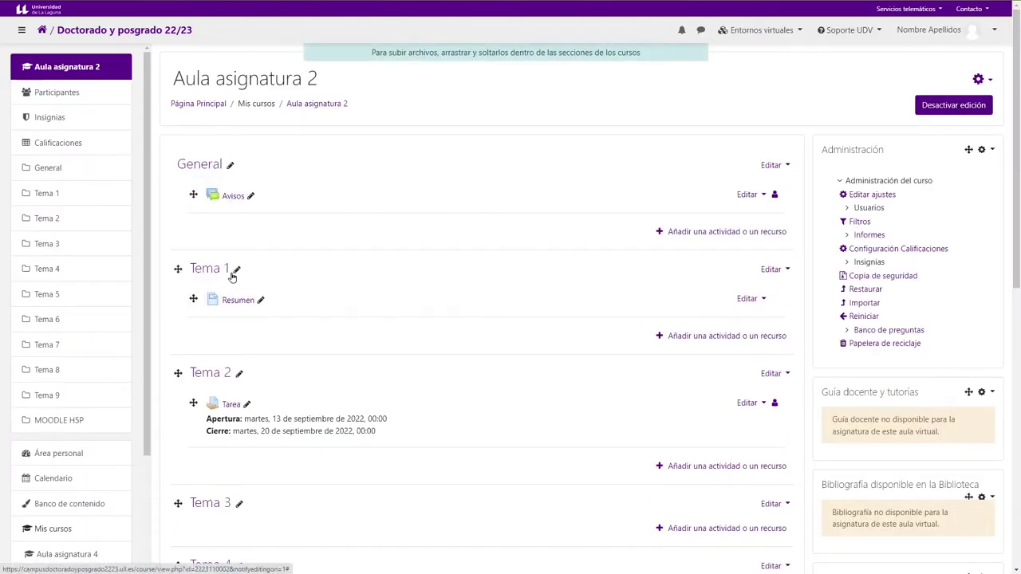
scroll(191, 271, "down", 1)
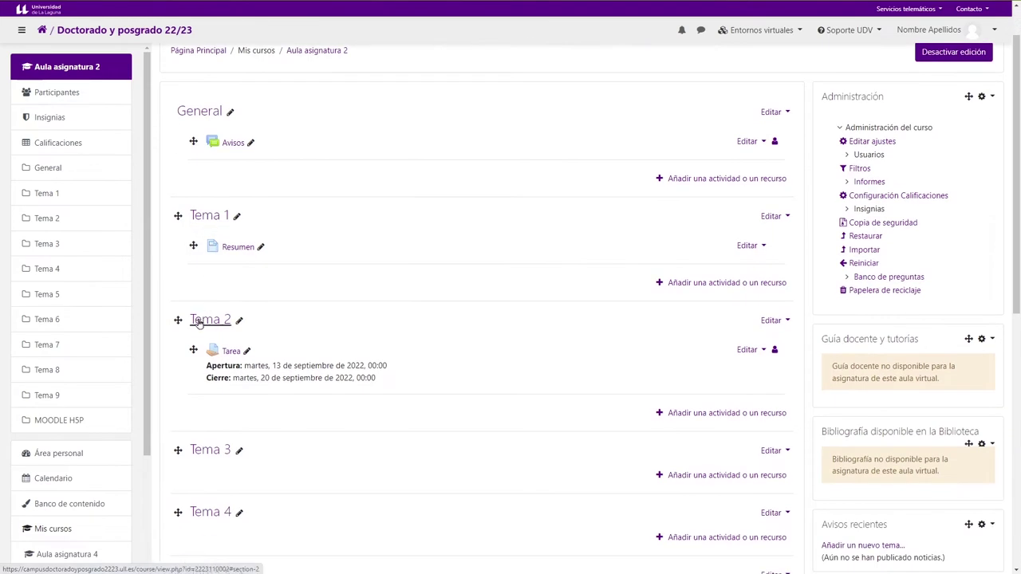
scroll(200, 323, "down", 1)
scroll(217, 399, "down", 1)
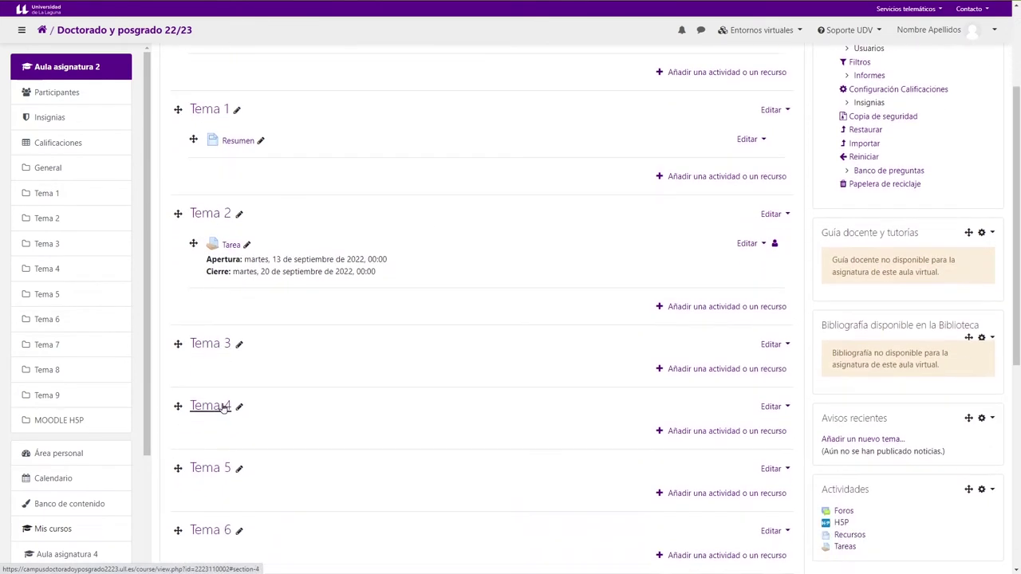
scroll(224, 408, "down", 2)
scroll(233, 411, "up", 5)
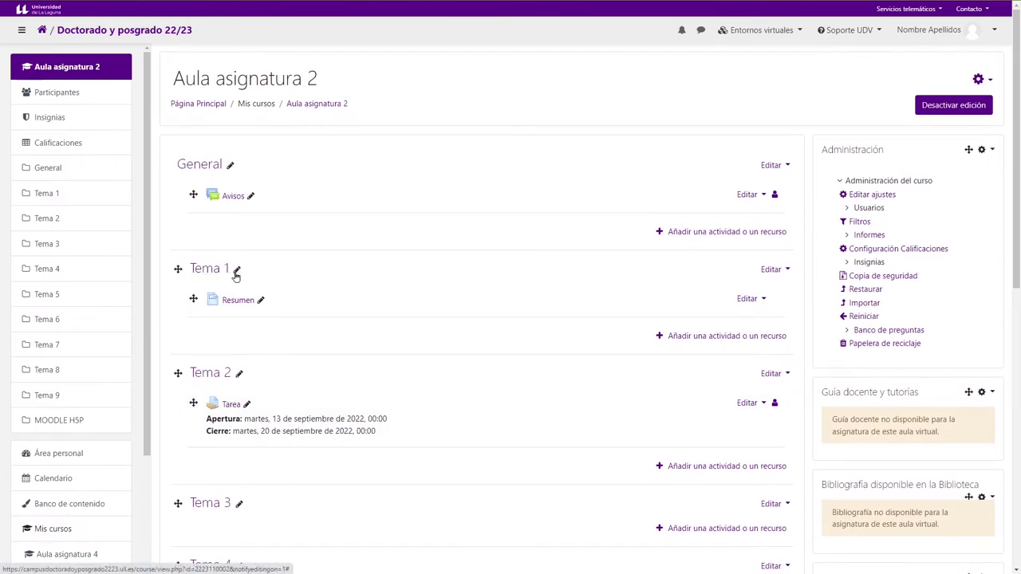
left_click(237, 273)
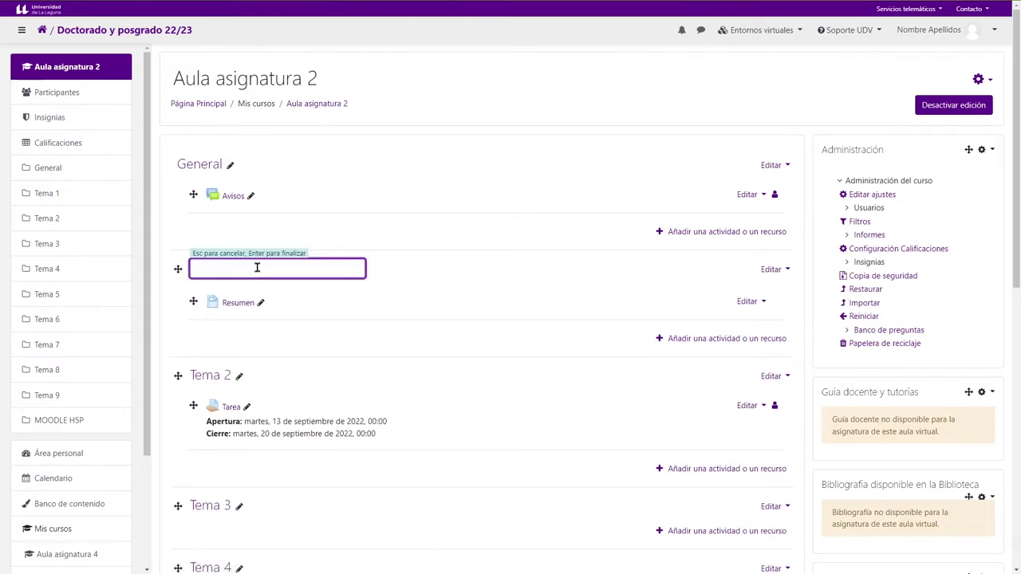
type("MODU")
key("Return")
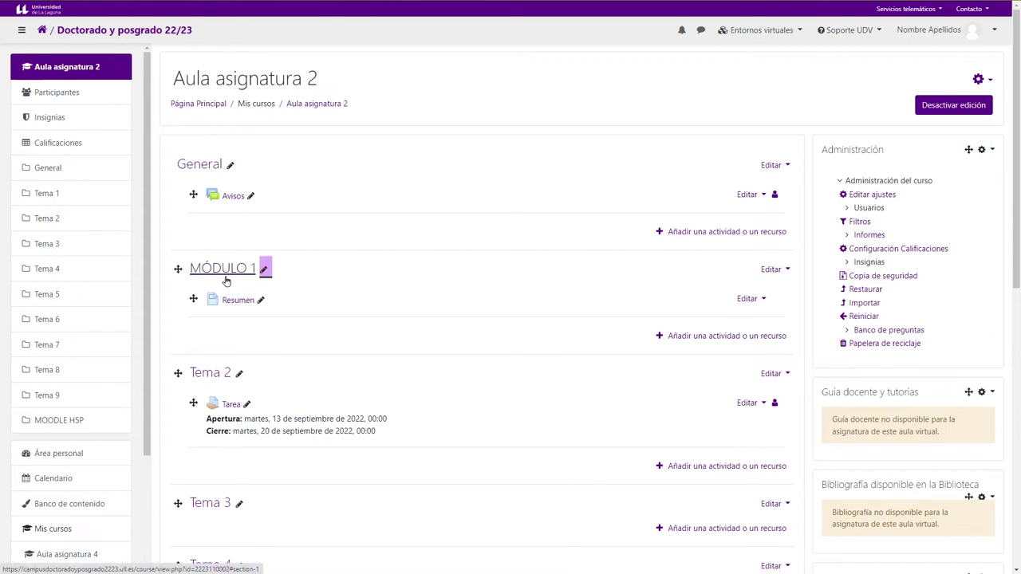
- In the MÓDULO 1 section settings, disable the custom section name, enable it again and save the changes
left_click(788, 273)
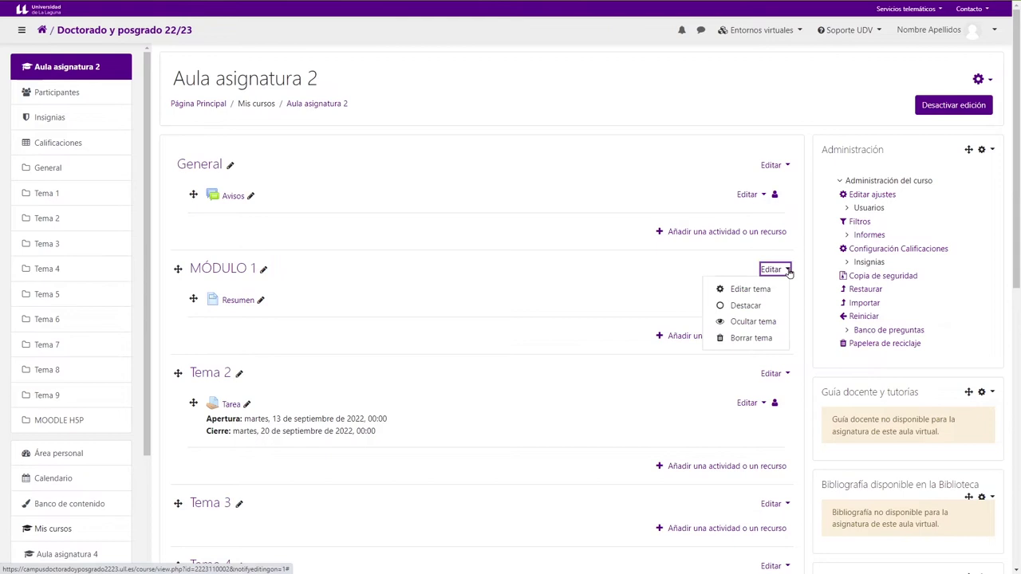
left_click(768, 291)
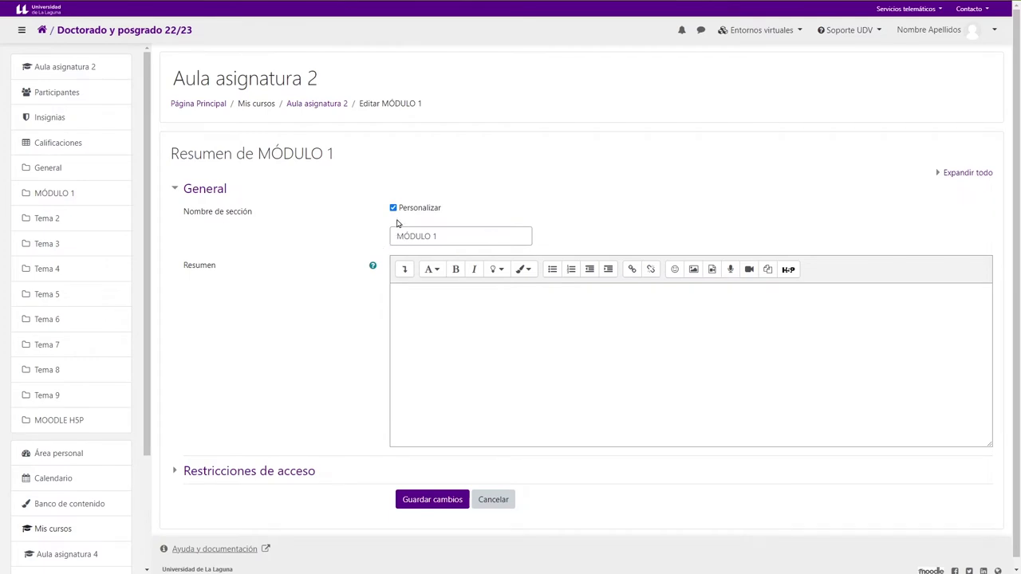
left_click(393, 208)
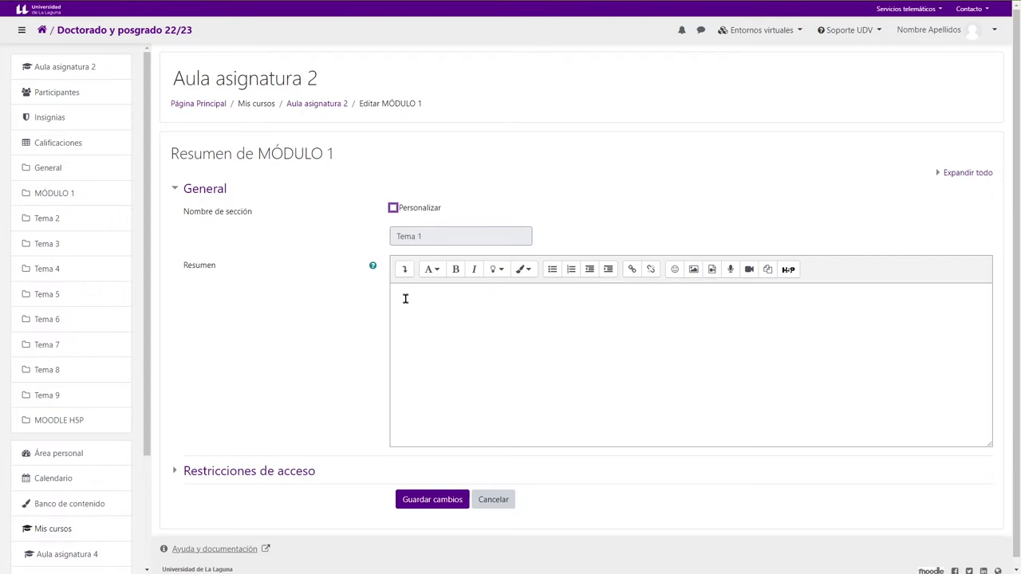
left_click(394, 210)
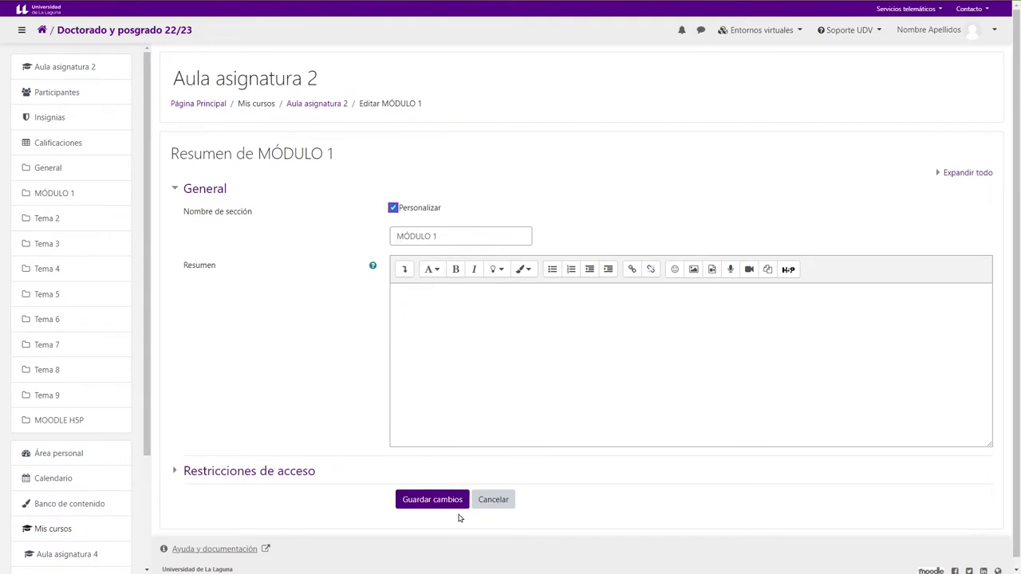
left_click(436, 502)
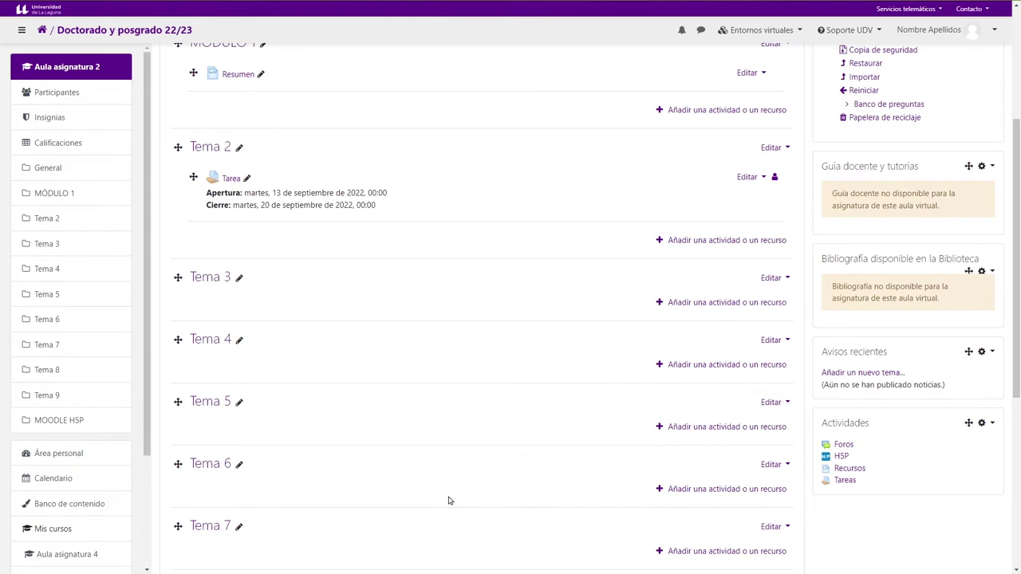
- Add an Etiqueta resource to the General section with the text INFORMACIÓN GENERAL
scroll(458, 444, "up", 2)
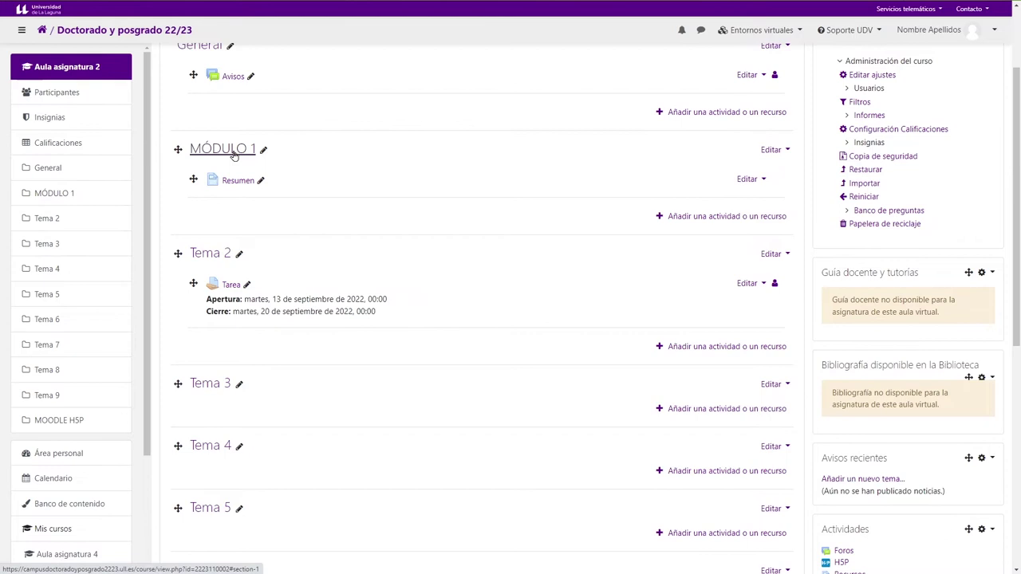
scroll(233, 156, "up", 2)
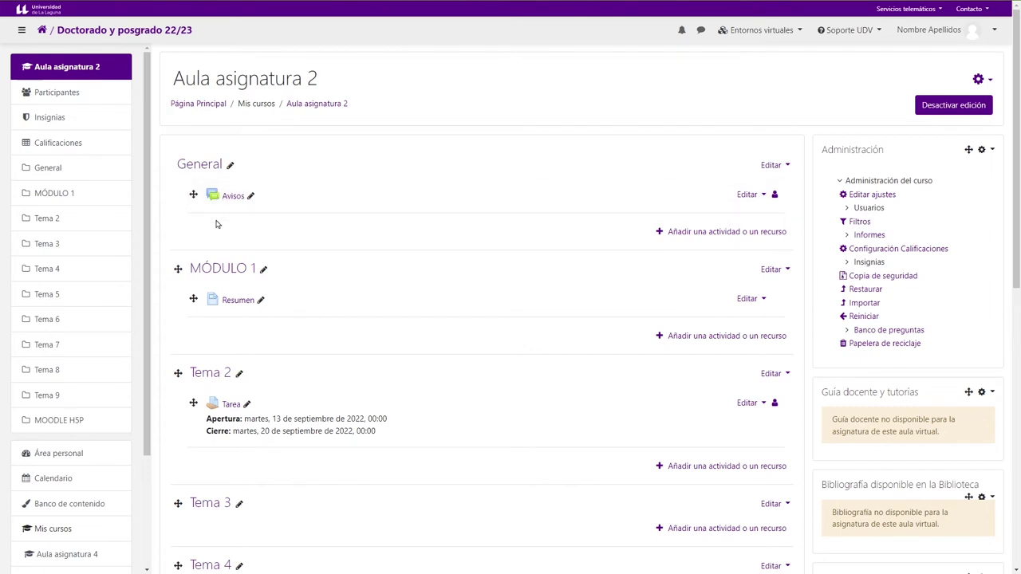
left_click(686, 233)
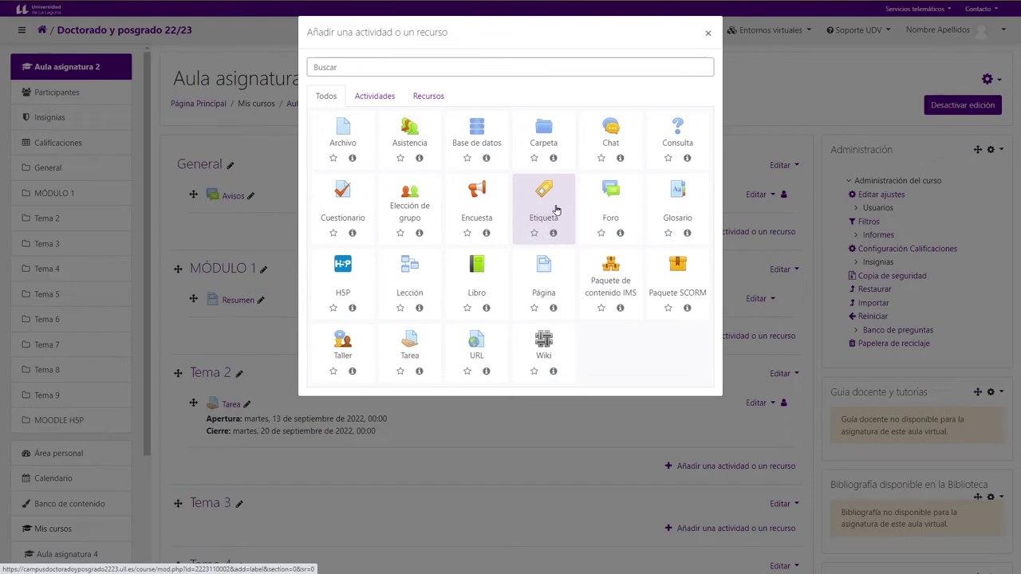
left_click(423, 98)
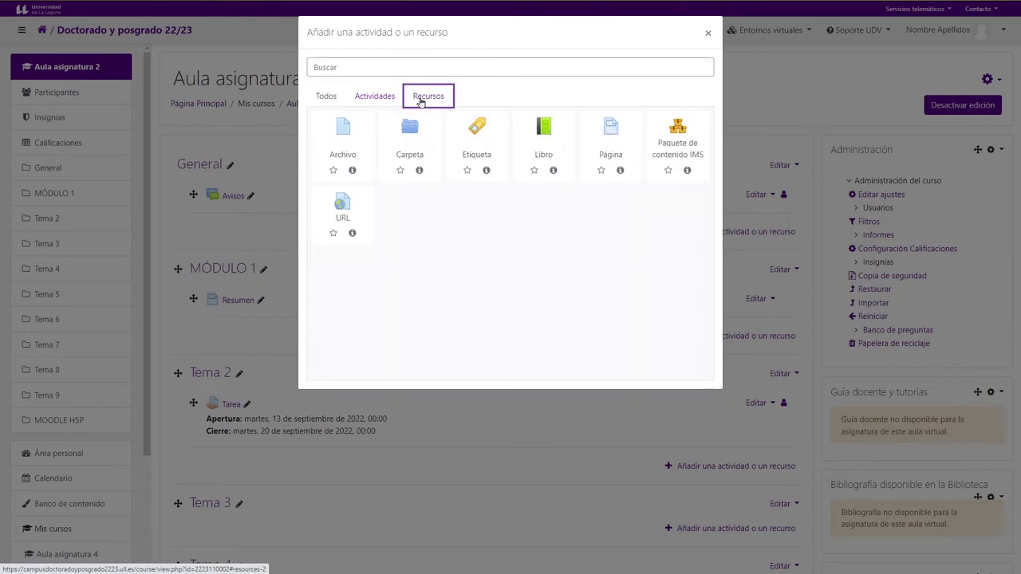
left_click(482, 142)
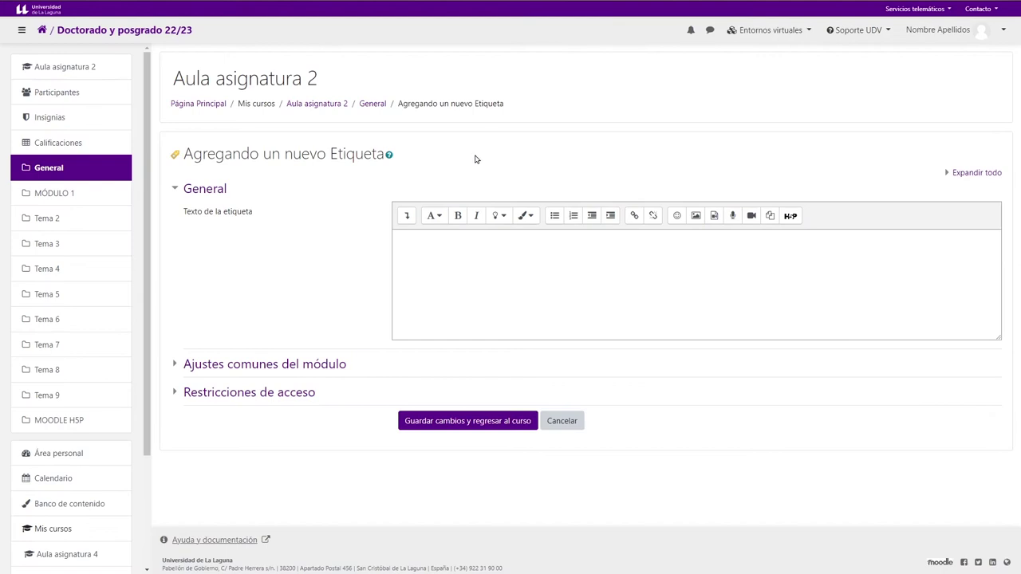
left_click(404, 219)
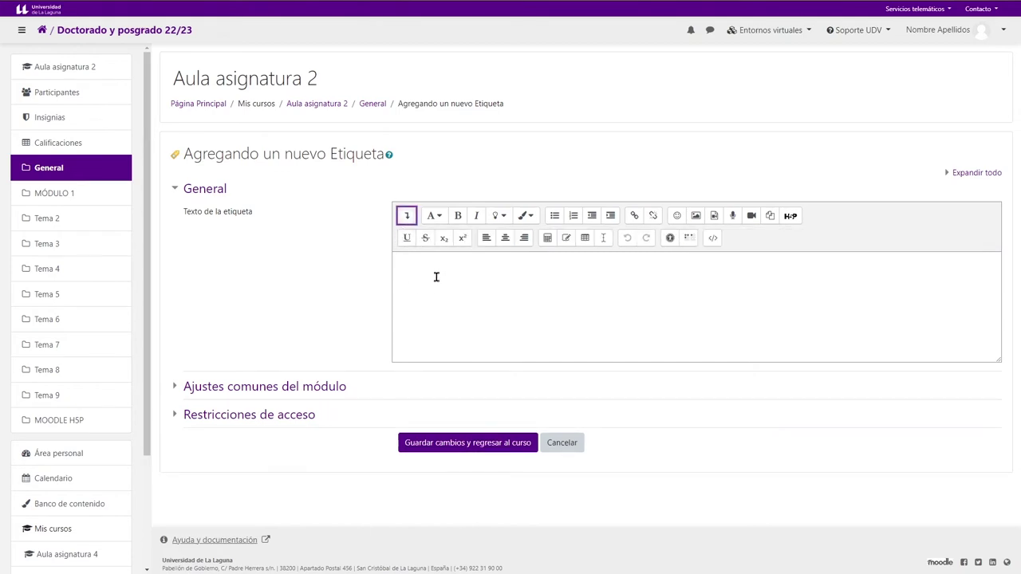
left_click(406, 267)
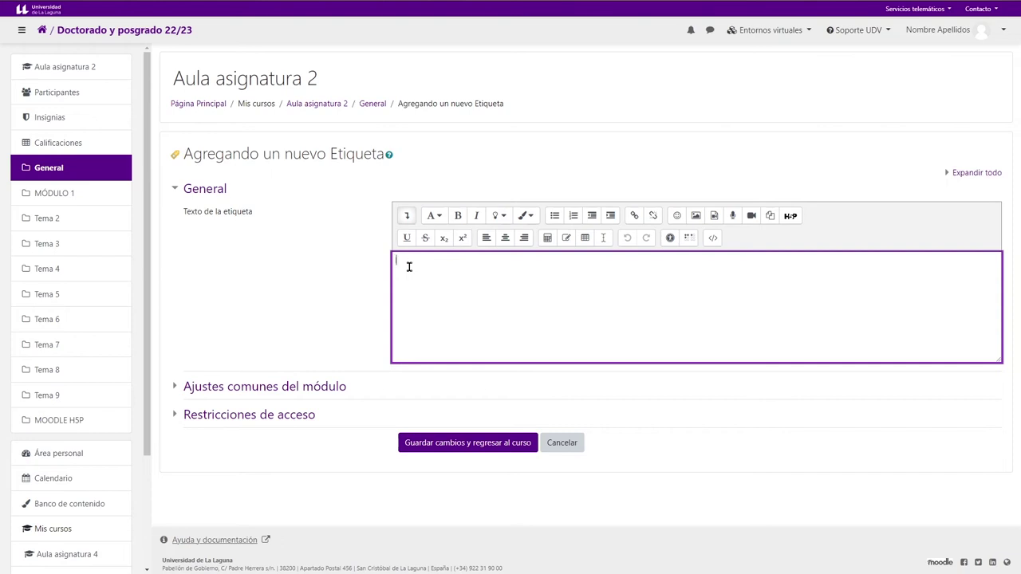
type("INFORMACIÓN GENERAL")
- Format the INFORMACIÓN GENERAL label text as bold, italic and underlined
left_click_drag(393, 264, 484, 262)
left_click(460, 219)
left_click(476, 216)
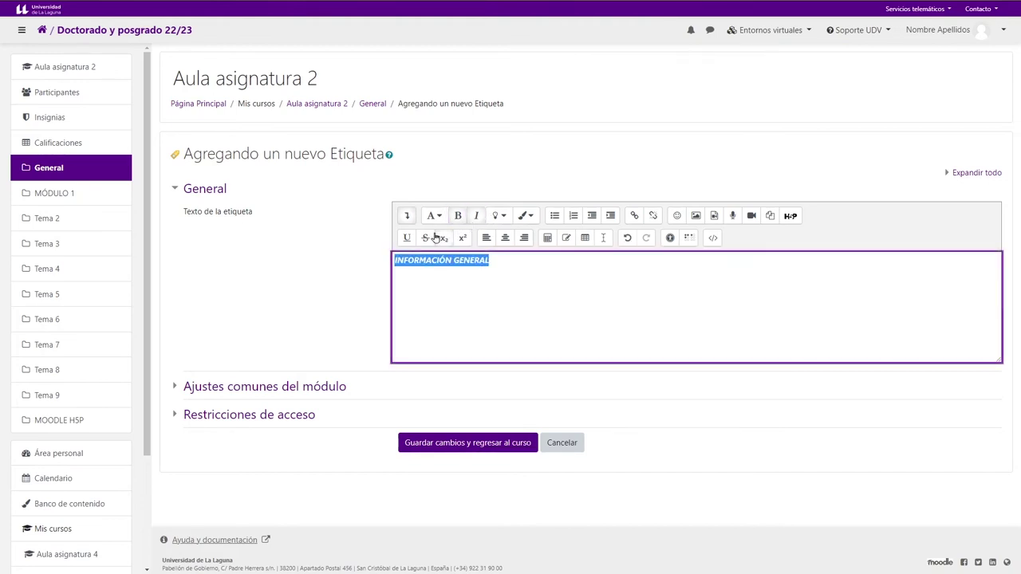
left_click(406, 239)
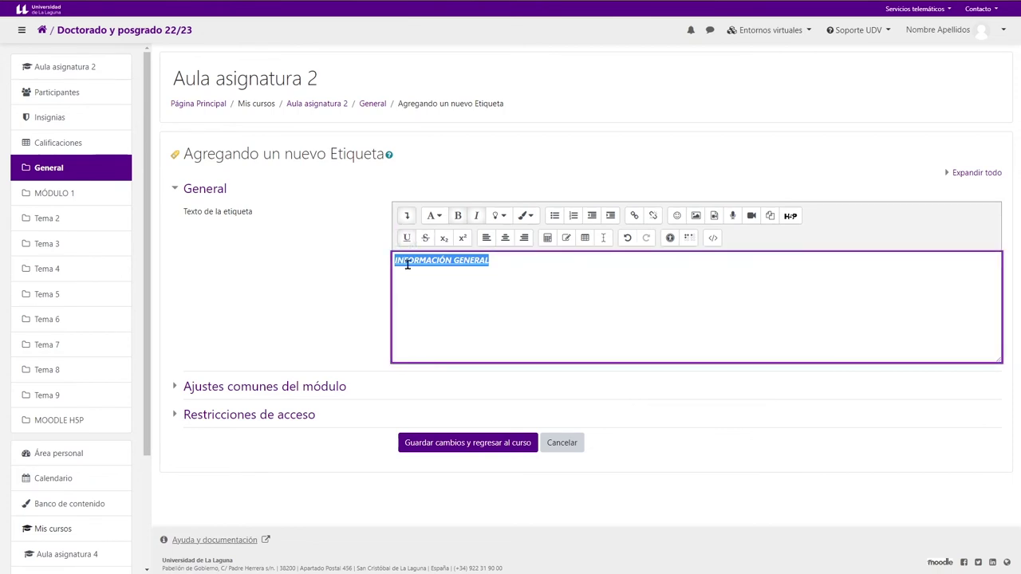
- Insert the pushpin emoji at the end of the label text, then save and return to the course
left_click(493, 261)
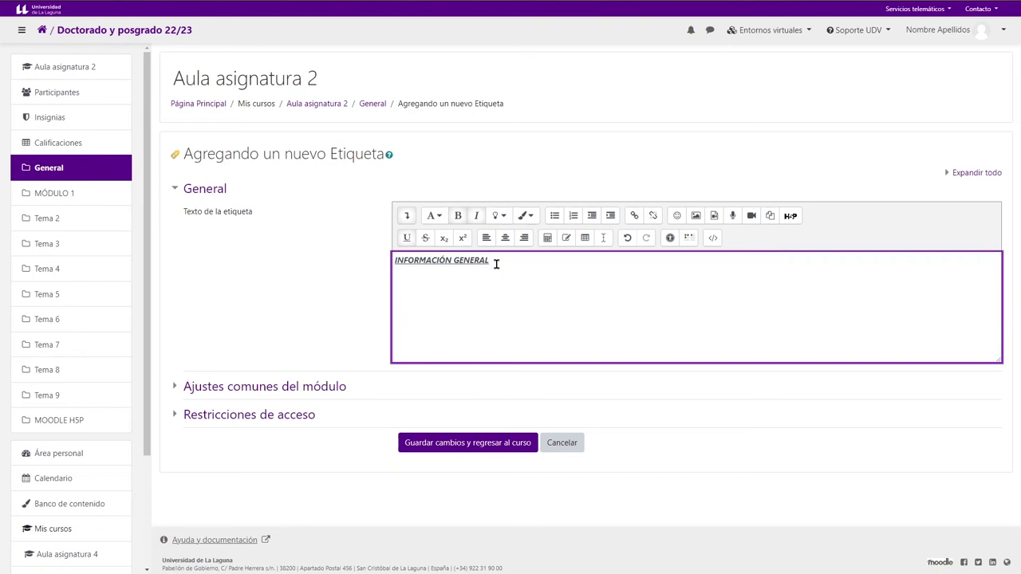
left_click(676, 217)
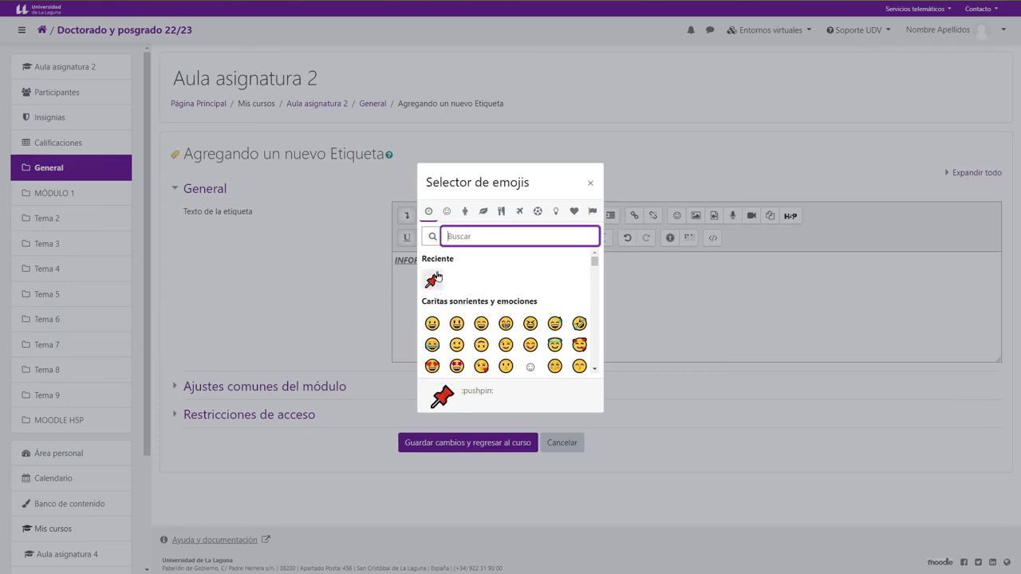
left_click(432, 283)
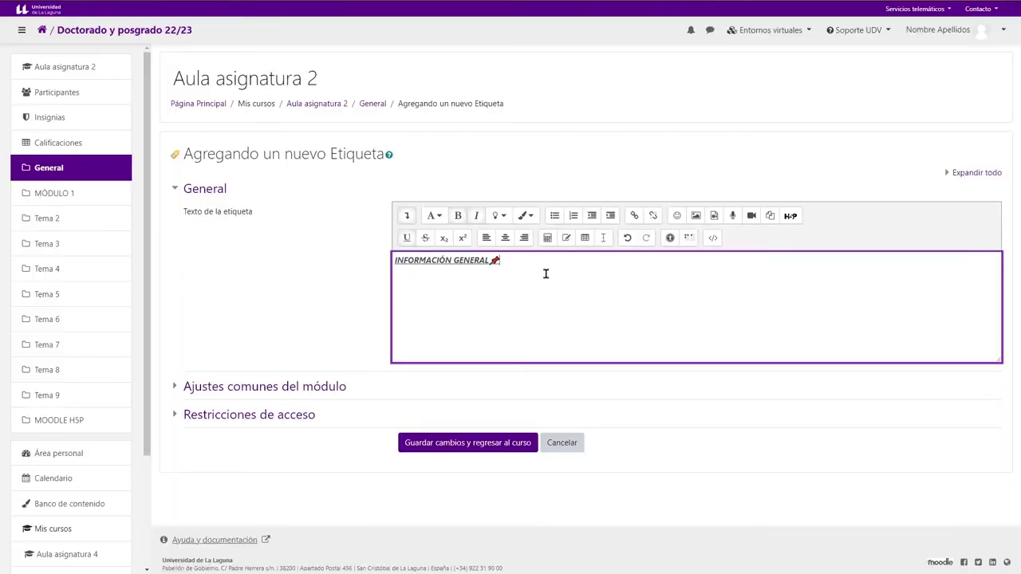
left_click(483, 448)
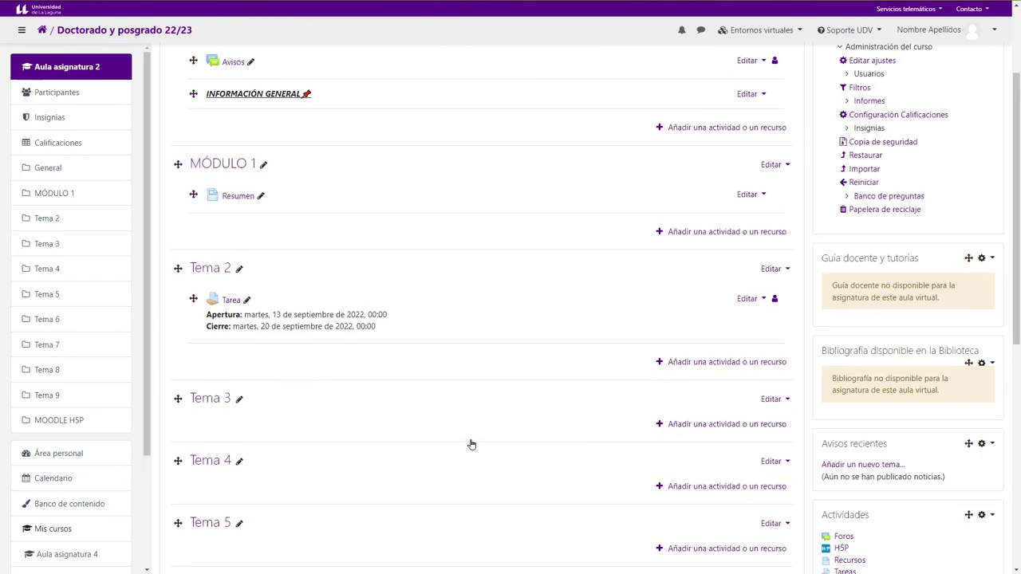
- Move the INFORMACIÓN GENERAL label above Avisos in the General section and turn off course editing
scroll(495, 416, "up", 1)
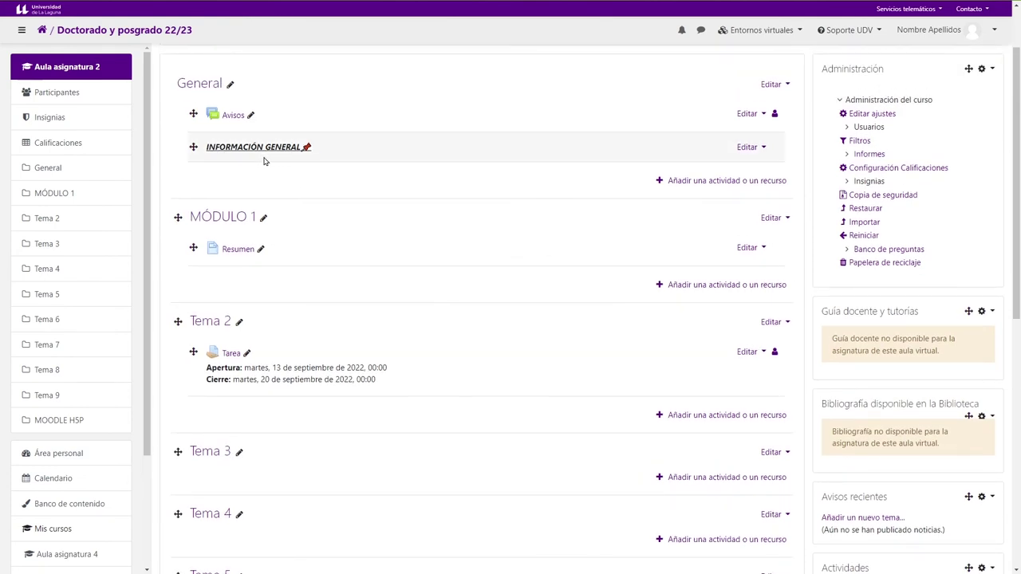
scroll(269, 166, "up", 1)
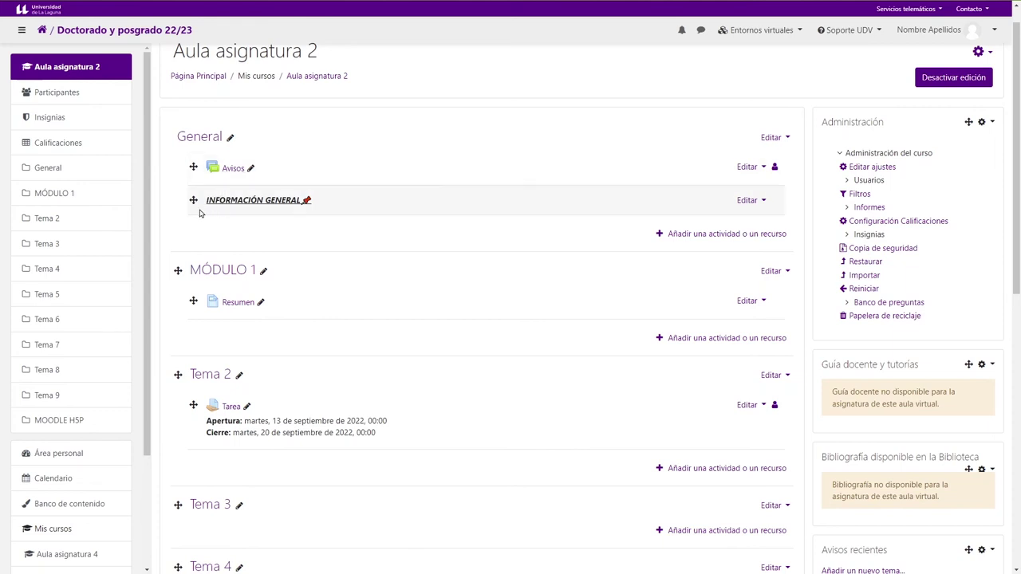
left_click_drag(194, 201, 177, 164)
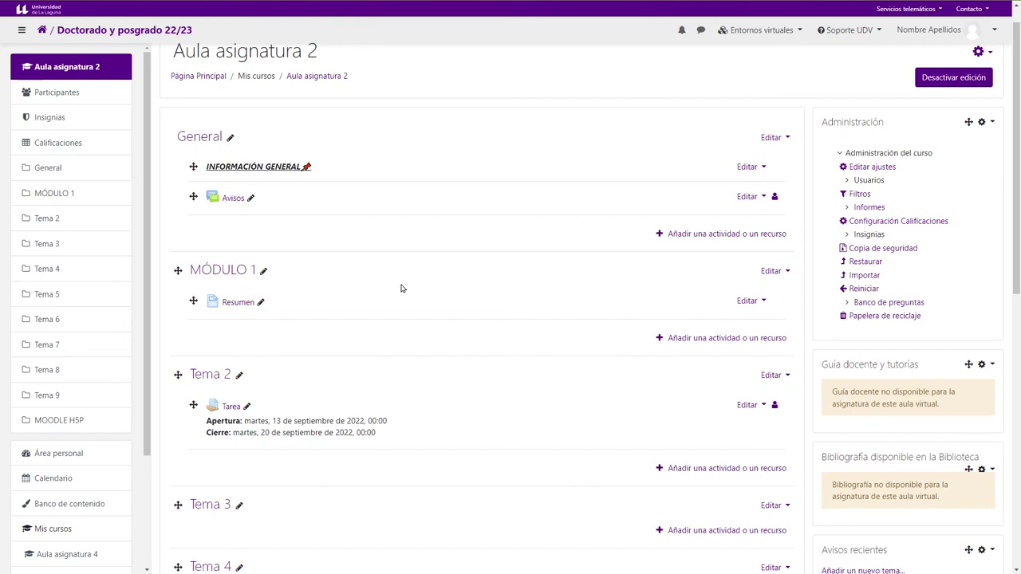
scroll(470, 288, "up", 1)
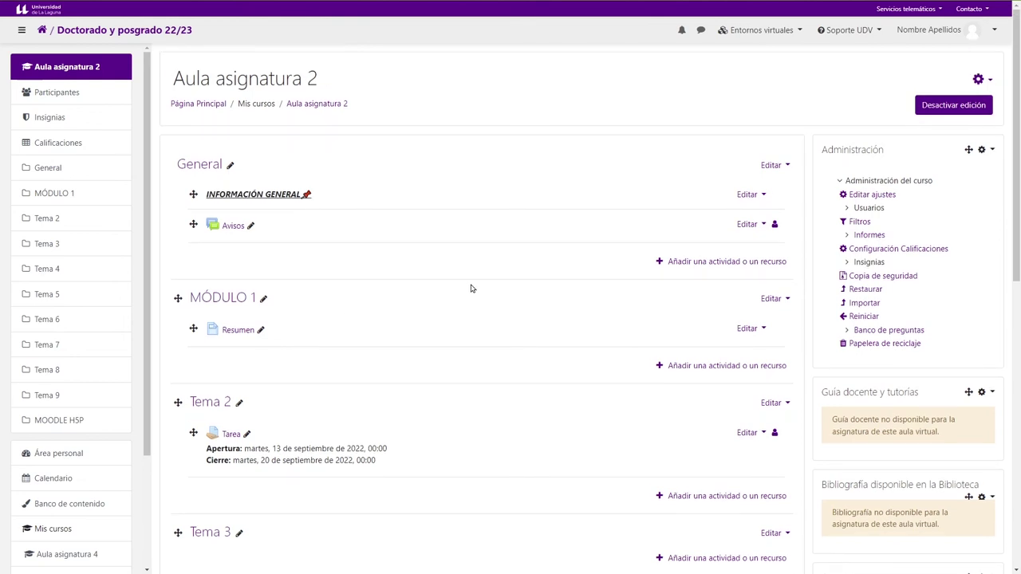
left_click(949, 108)
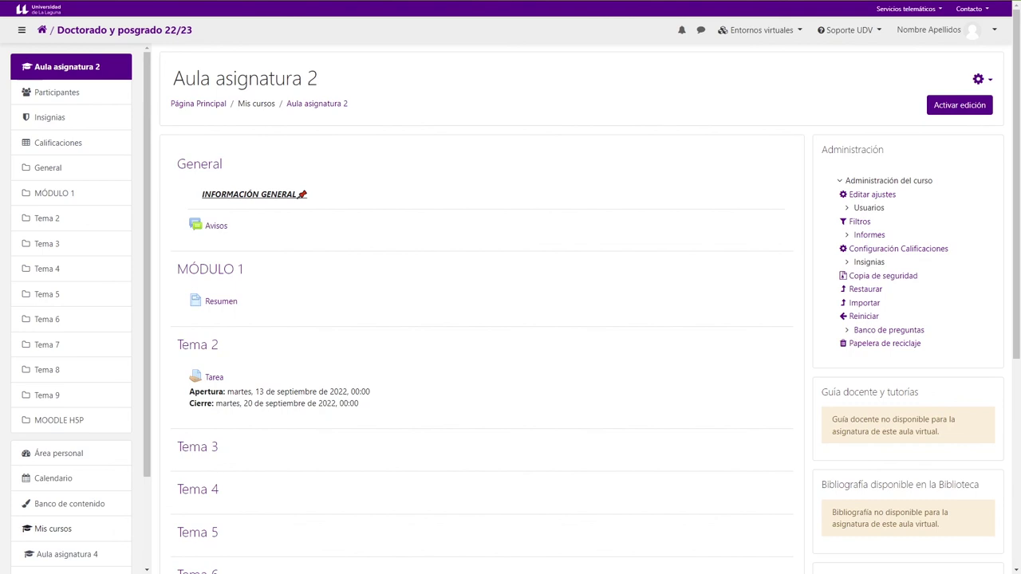
- Look at the account options, including Cerrar sesión, and the Soporte UDV contact and help options
left_click(995, 39)
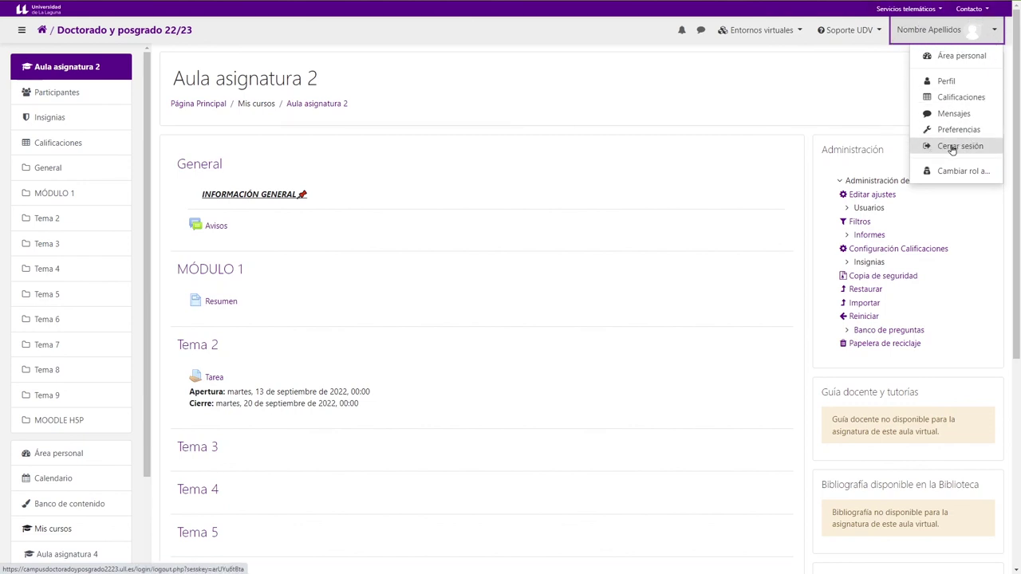
left_click(852, 40)
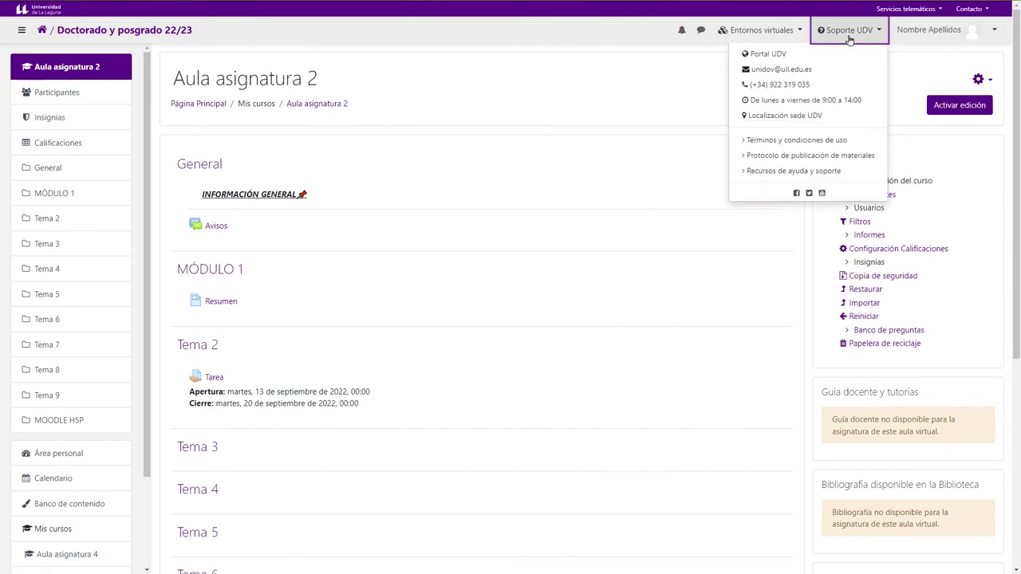